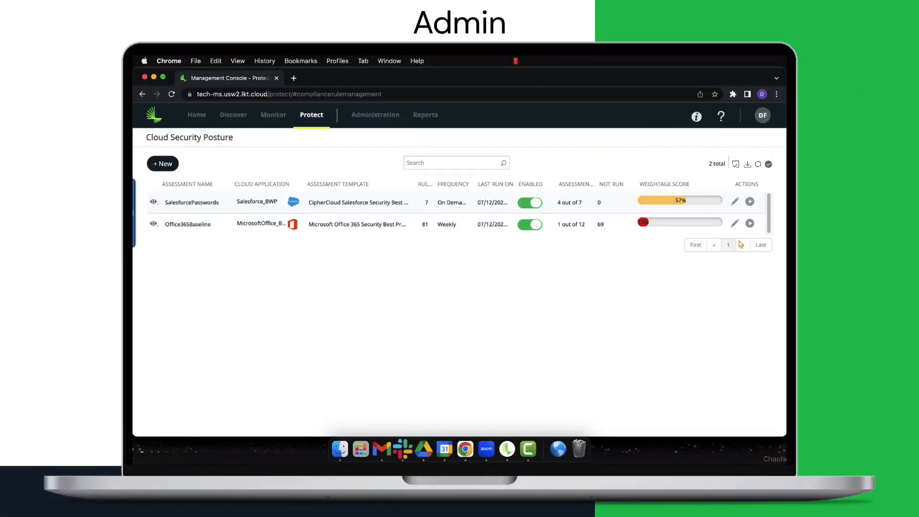
Open the Office365Baseline assessment for editing from the Cloud Security Posture list.
{"action": "left_click", "coordinate": [734, 224]}
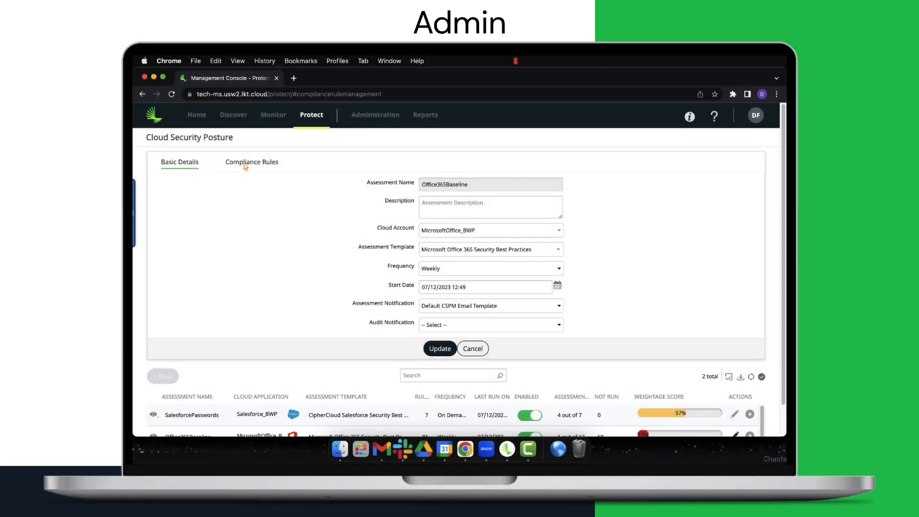
Page through the Office365Baseline compliance rules, then discard edits and return to assessments.
{"action": "left_click", "coordinate": [251, 161]}
{"action": "scroll", "coordinate": [442, 273], "scroll_direction": "down", "scroll_amount": 1}
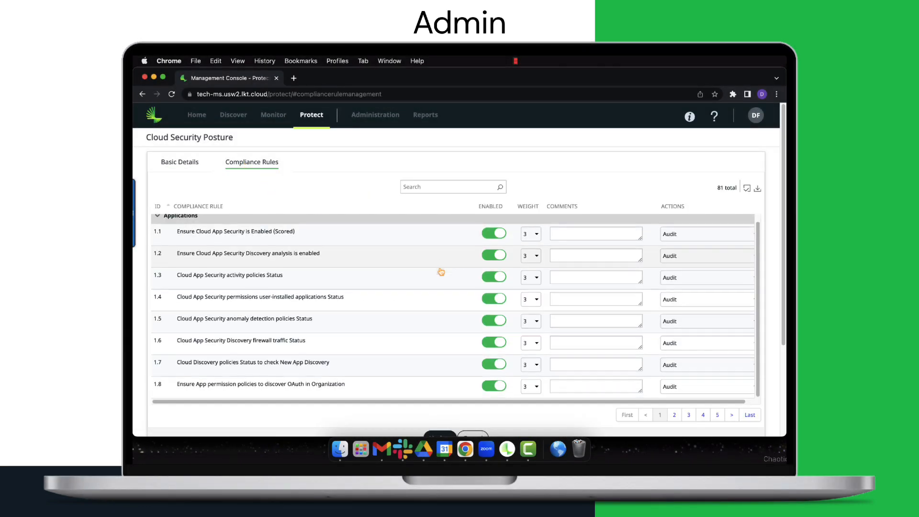
{"action": "left_click", "coordinate": [732, 414]}
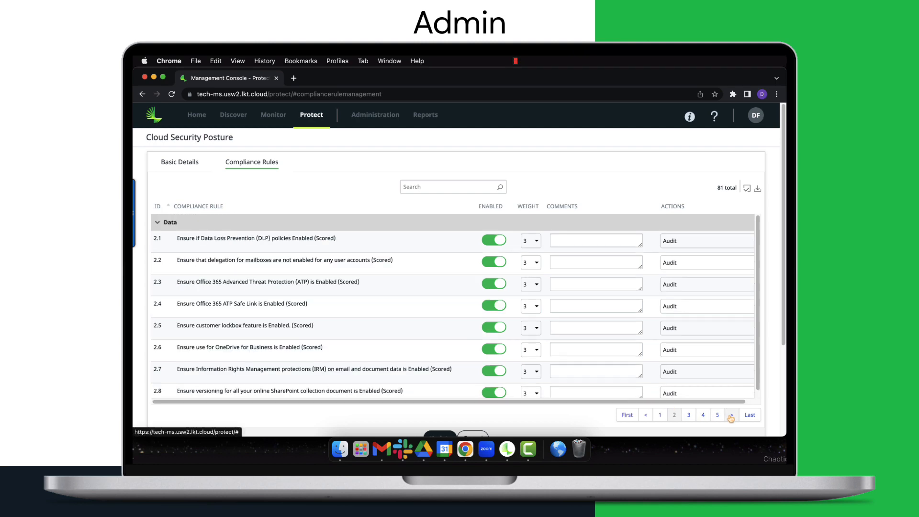
{"action": "left_click", "coordinate": [731, 406]}
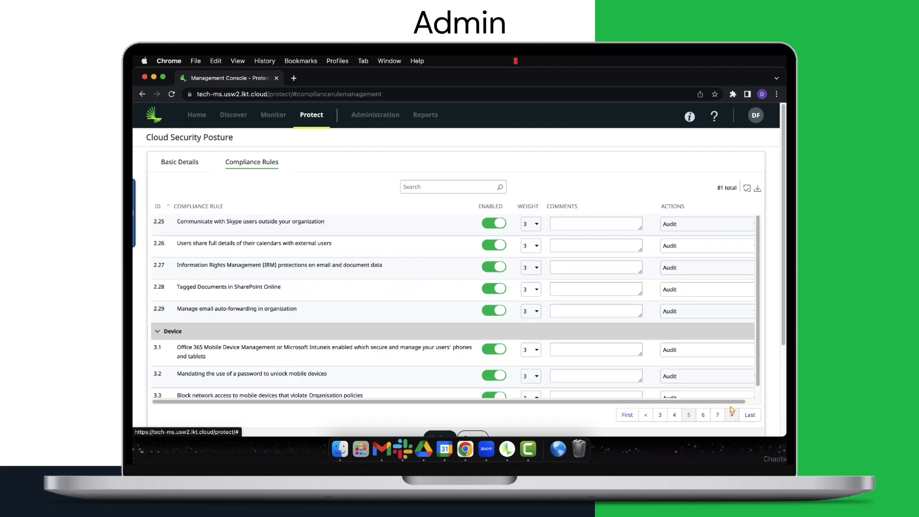
{"action": "scroll", "coordinate": [517, 417], "scroll_direction": "down", "scroll_amount": 1}
{"action": "left_click", "coordinate": [471, 381]}
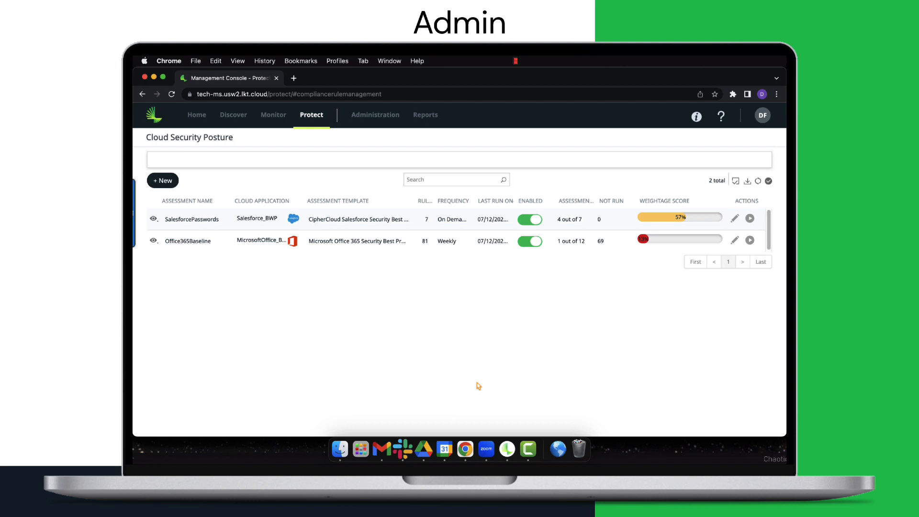
View the Office365Baseline latest assessment results and close the results panel.
{"action": "left_click", "coordinate": [186, 225]}
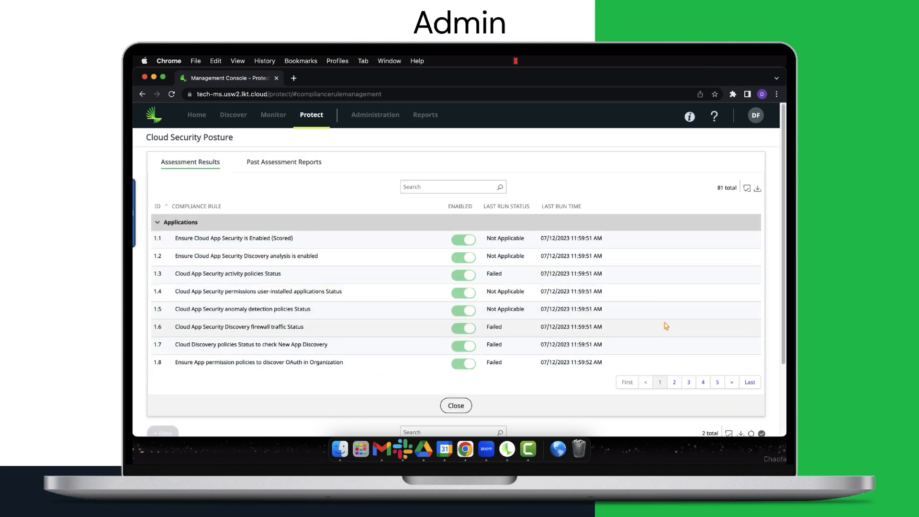
{"action": "key", "text": "Escape"}
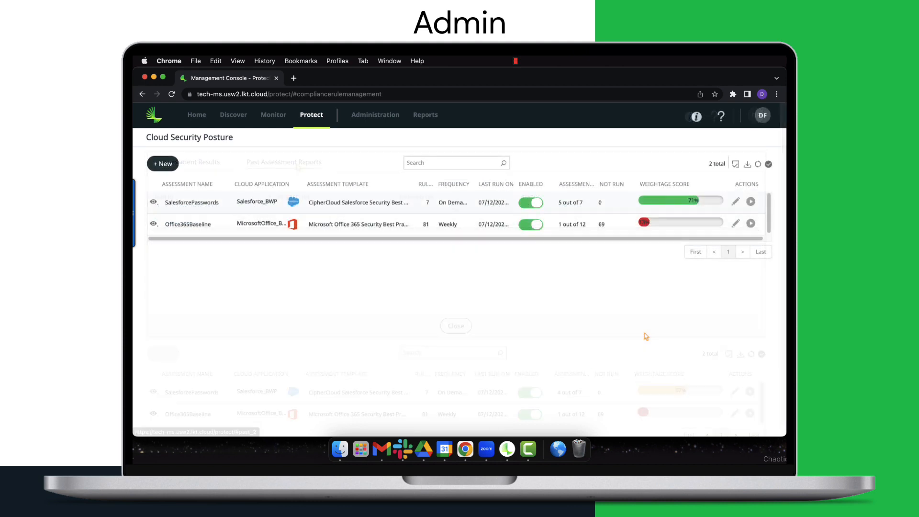
Search SalesforcePasswords compliance rules for 'pass', review their Remediate actions, and update.
{"action": "left_click", "coordinate": [734, 203]}
{"action": "left_click", "coordinate": [252, 162]}
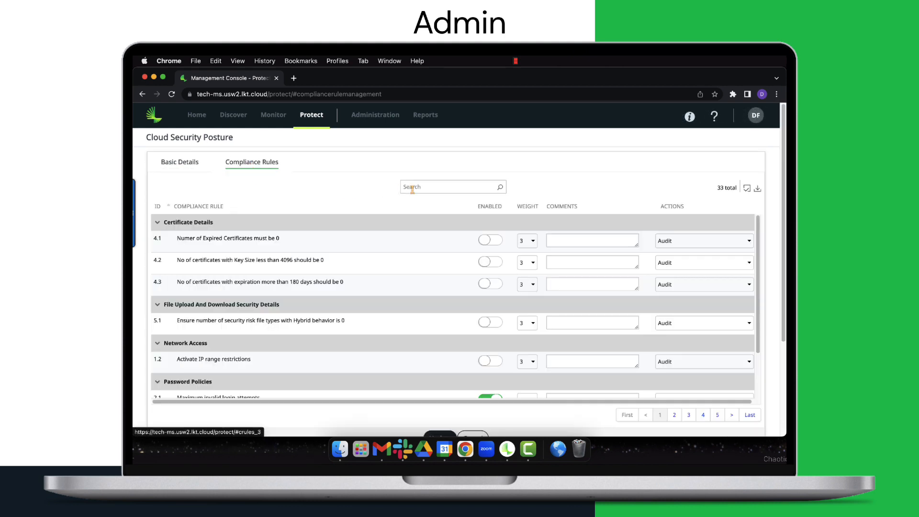
{"action": "left_click", "coordinate": [435, 187]}
{"action": "type", "text": "pass"}
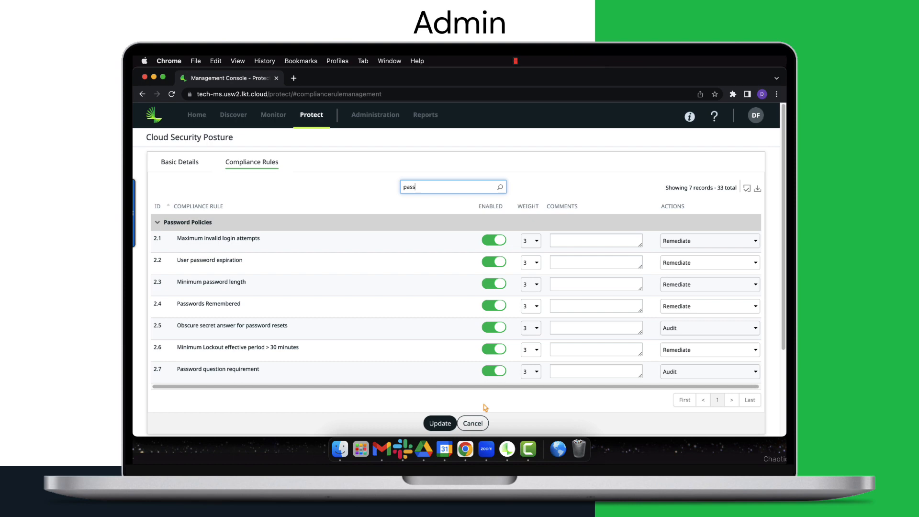
{"action": "left_click", "coordinate": [472, 423]}
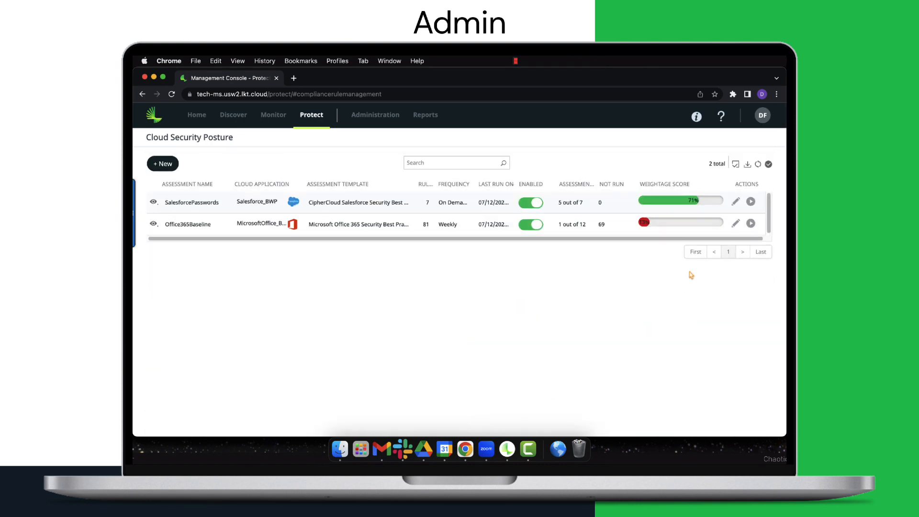
Run the SalesforcePasswords assessment and reload Salesforce's Password Policies to see stricter settings.
{"action": "left_click", "coordinate": [751, 202]}
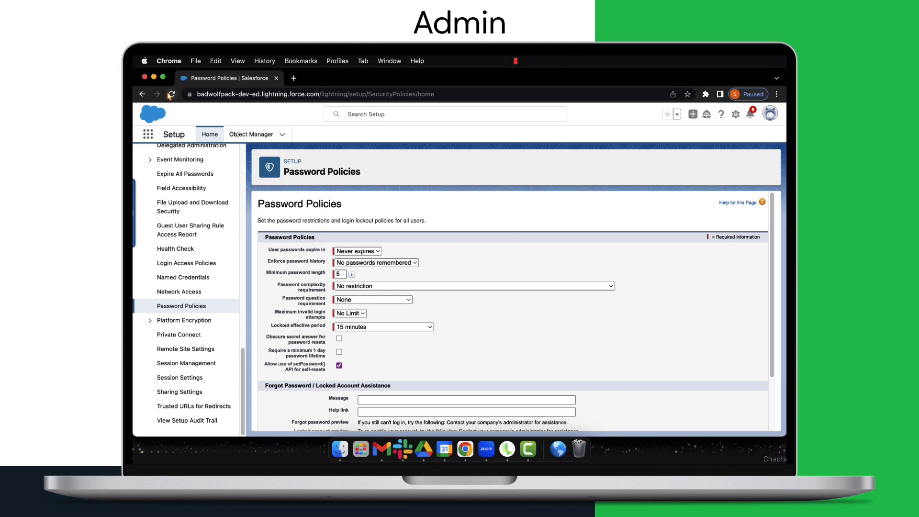
{"action": "left_click", "coordinate": [172, 94]}
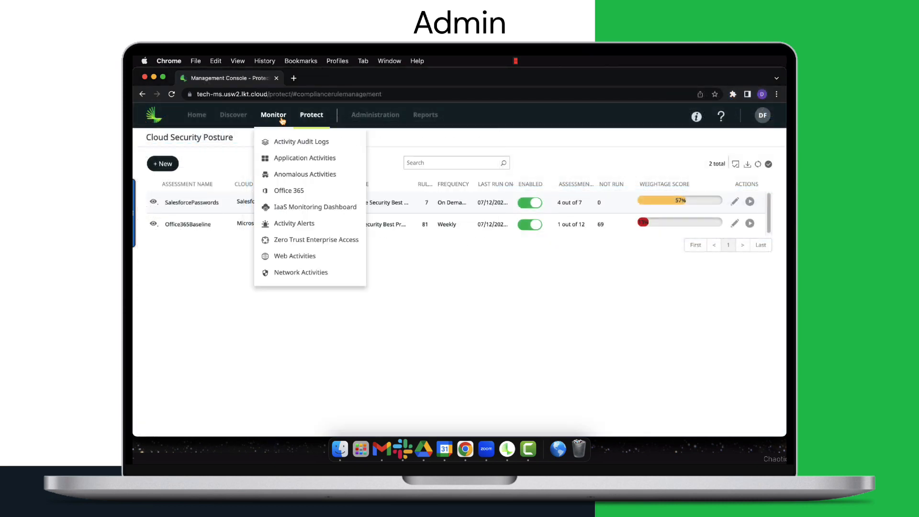
Show the Privileged User Activities charts under Monitor > Application Activities.
{"action": "left_click", "coordinate": [302, 157]}
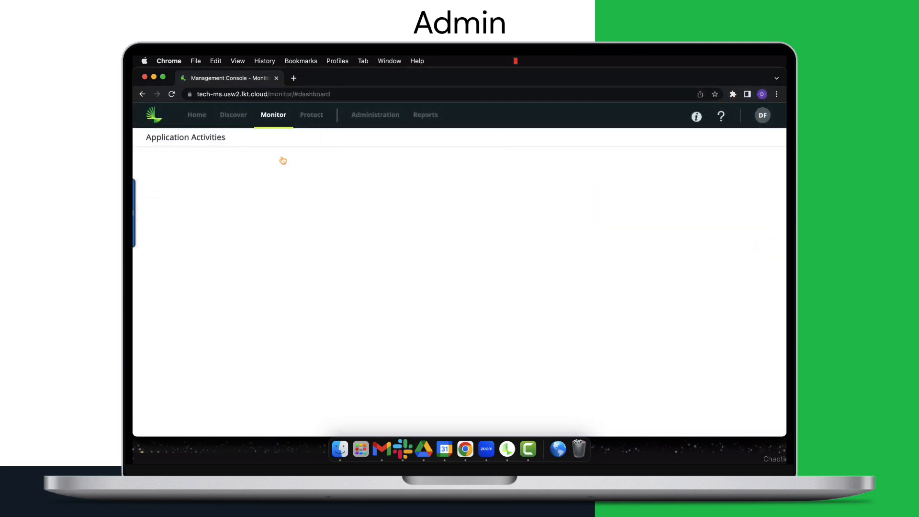
{"action": "left_click", "coordinate": [589, 191]}
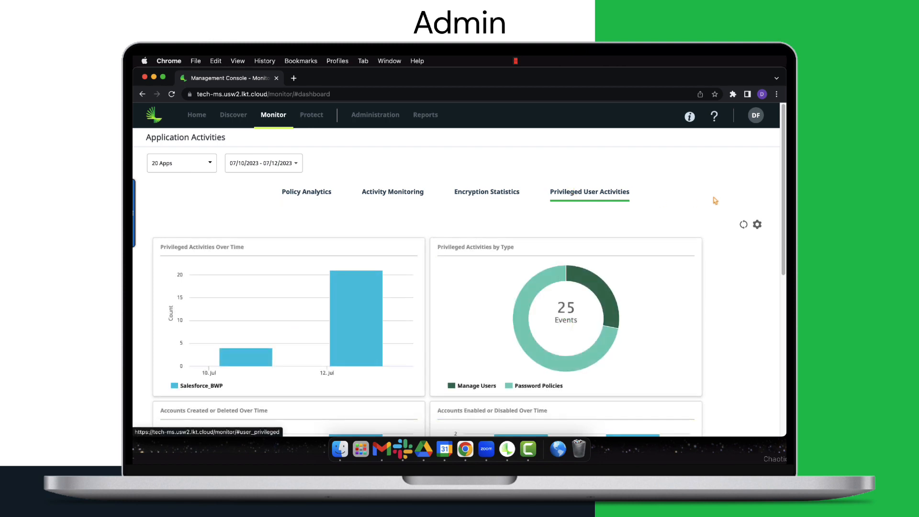
{"action": "scroll", "coordinate": [715, 201], "scroll_direction": "down", "scroll_amount": 5}
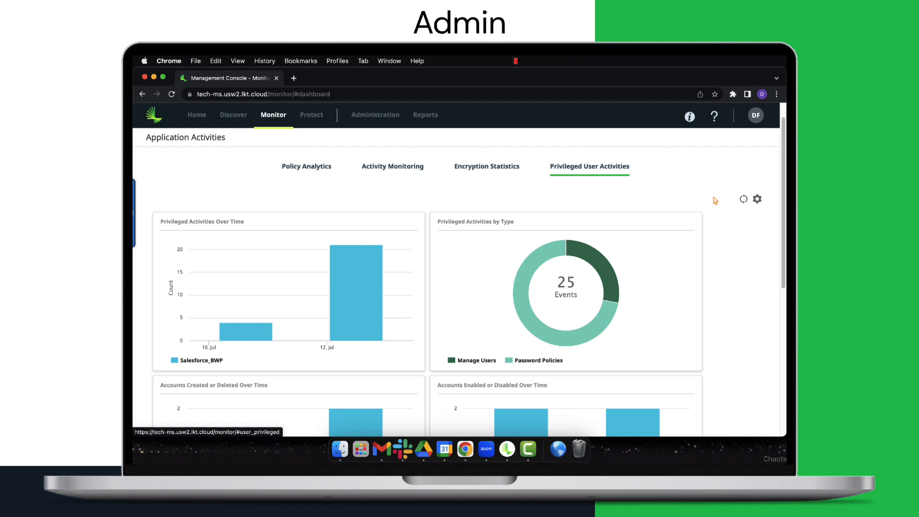
{"action": "scroll", "coordinate": [715, 200], "scroll_direction": "down", "scroll_amount": 3}
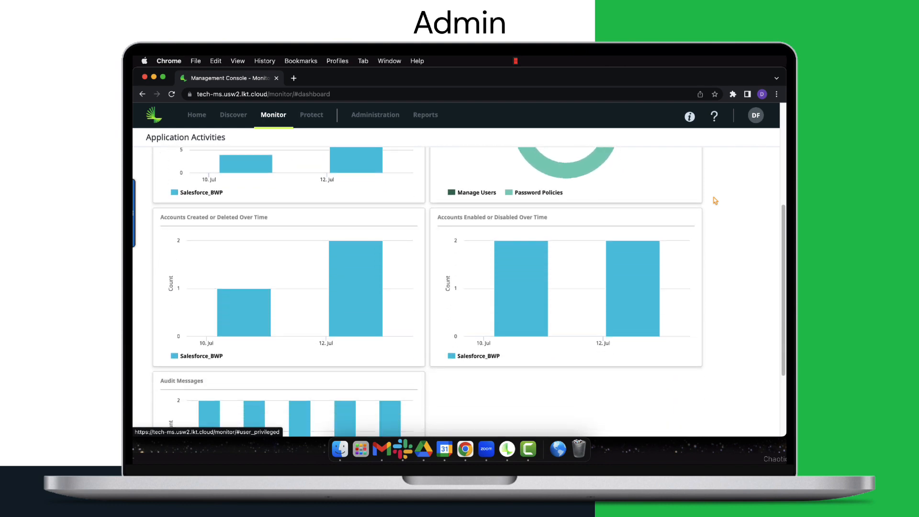
{"action": "scroll", "coordinate": [714, 200], "scroll_direction": "down", "scroll_amount": 3}
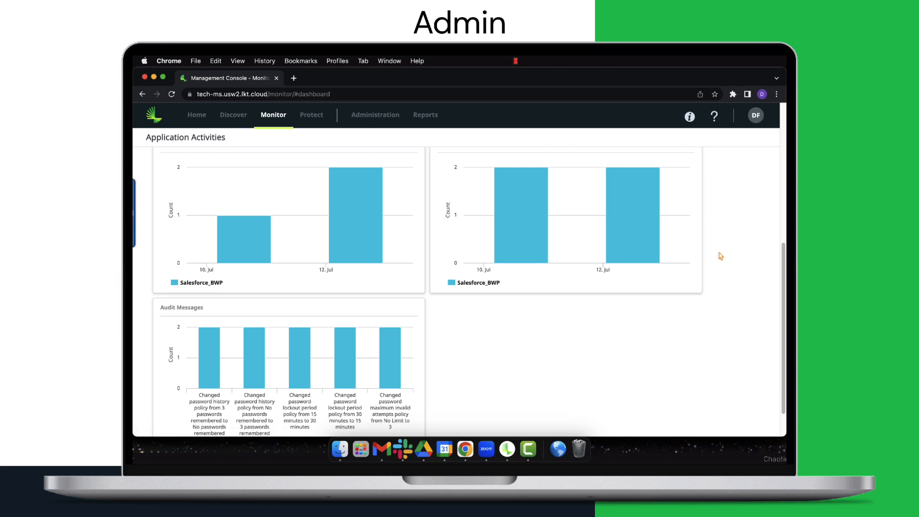
{"action": "scroll", "coordinate": [721, 257], "scroll_direction": "up", "scroll_amount": 3}
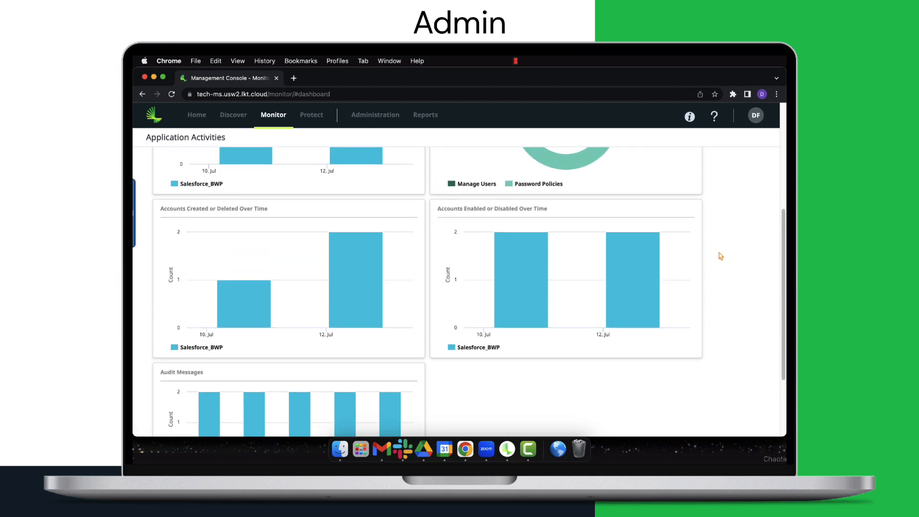
Drill into the 12 Jul Accounts Created or Deleted bar and view the first UserAdd event's raw JSON.
{"action": "left_click", "coordinate": [356, 262]}
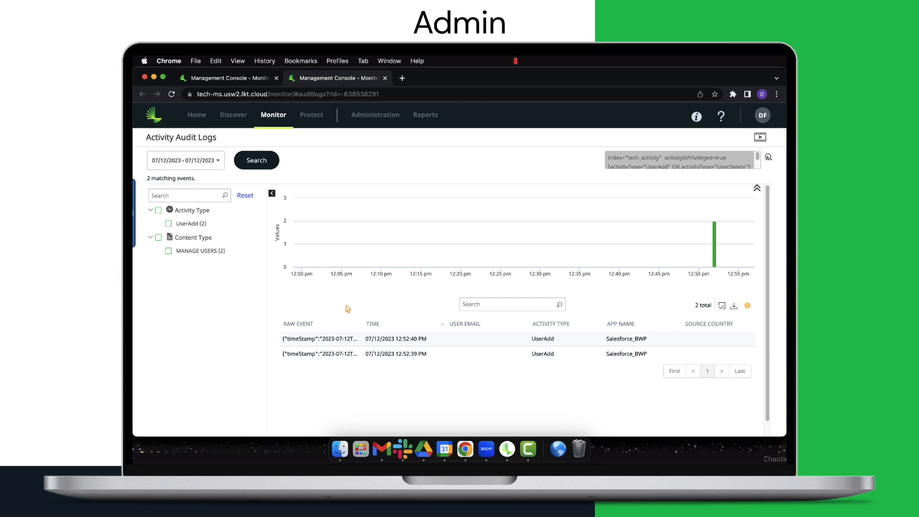
{"action": "left_click", "coordinate": [327, 338]}
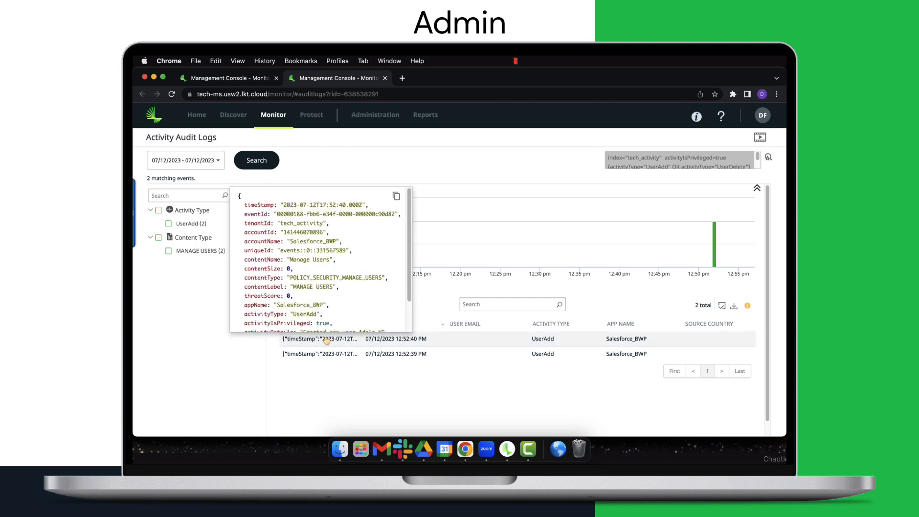
{"action": "scroll", "coordinate": [332, 312], "scroll_direction": "down", "scroll_amount": 3}
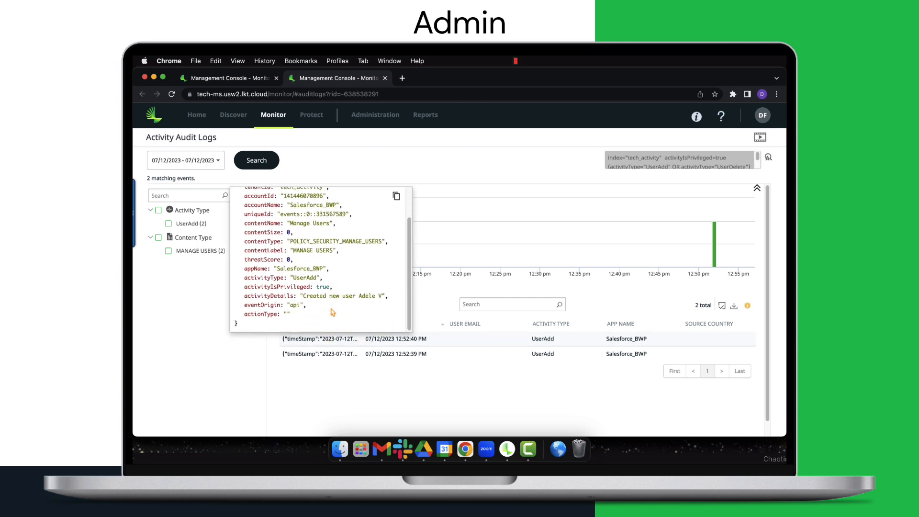